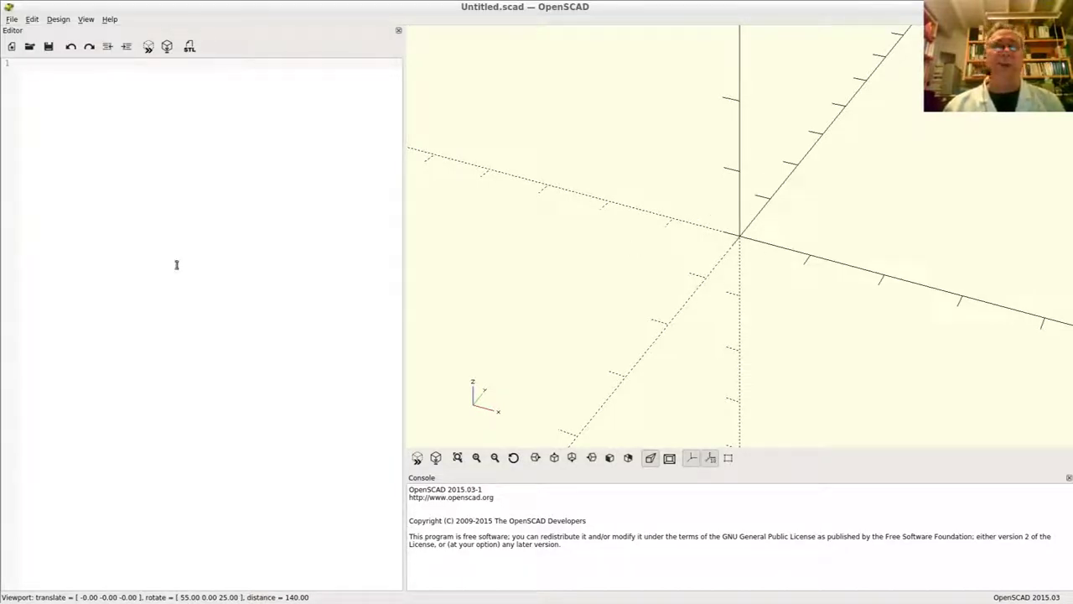
Step: Enter sphere(50); and preview it, zooming out and orbiting to see the yellow ball
{"action": "type", "text": "cphere(50);"}
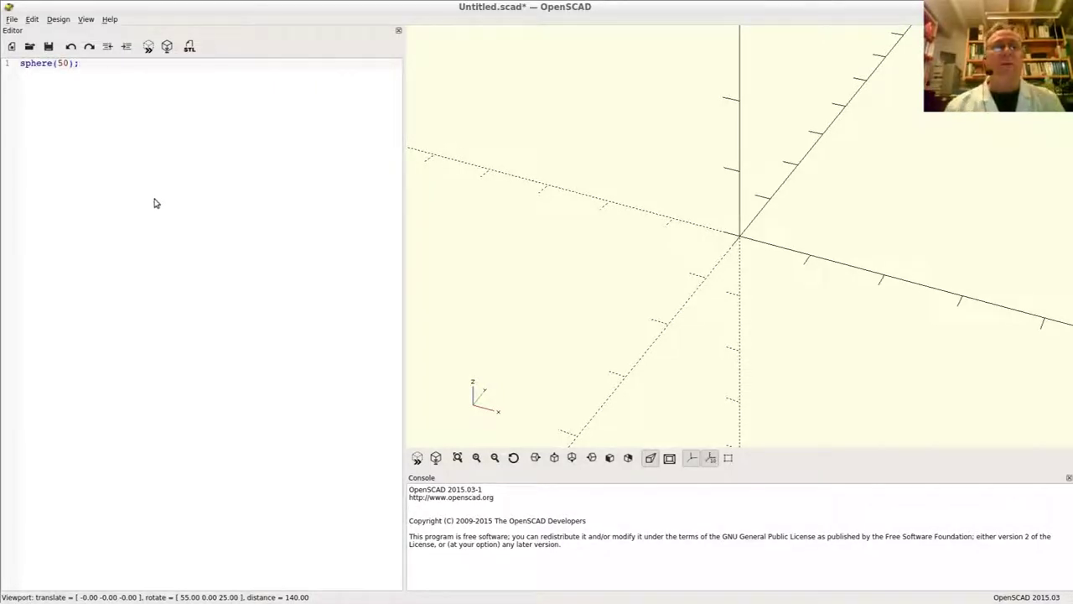
{"action": "left_click", "coordinate": [147, 48]}
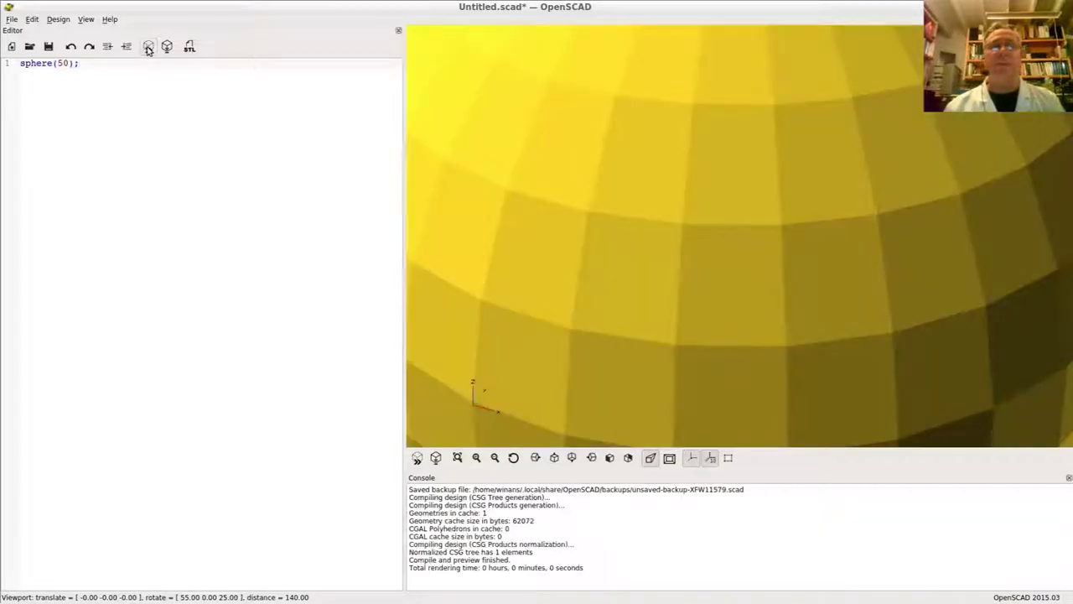
{"action": "scroll", "coordinate": [682, 239], "scroll_direction": "down", "scroll_amount": 12}
{"action": "mouse_move", "coordinate": [692, 260]}
{"action": "left_mouse_down"}
{"action": "mouse_move", "coordinate": [702, 298]}
{"action": "mouse_move", "coordinate": [709, 261]}
{"action": "left_mouse_up"}
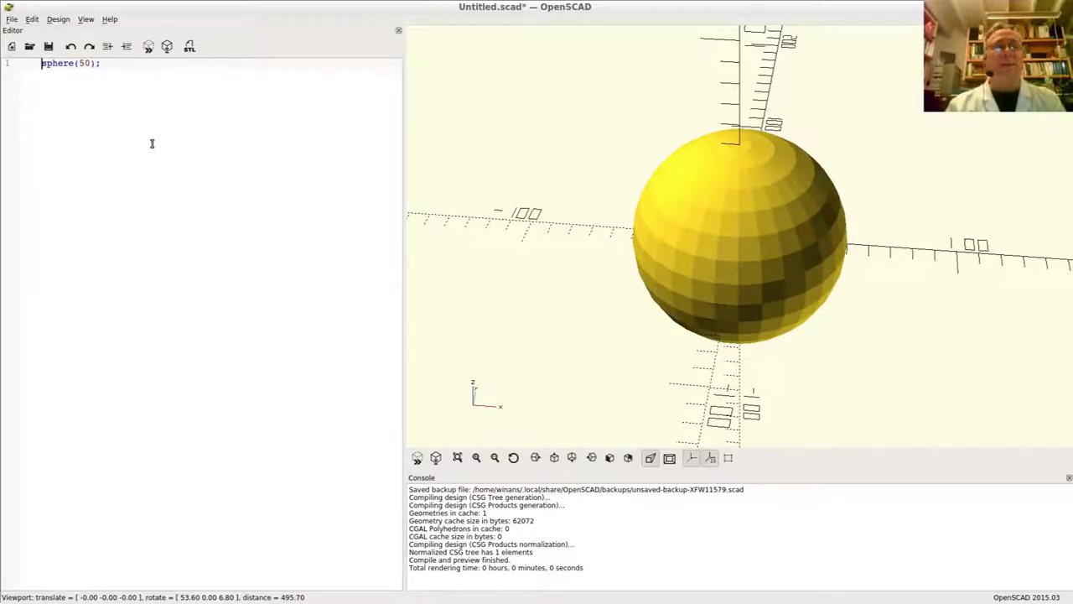
Step: Add a translate([]) line above the indented sphere, briefly commenting it out with //
{"action": "key", "text": "Tab"}
{"action": "key", "text": "Return"}
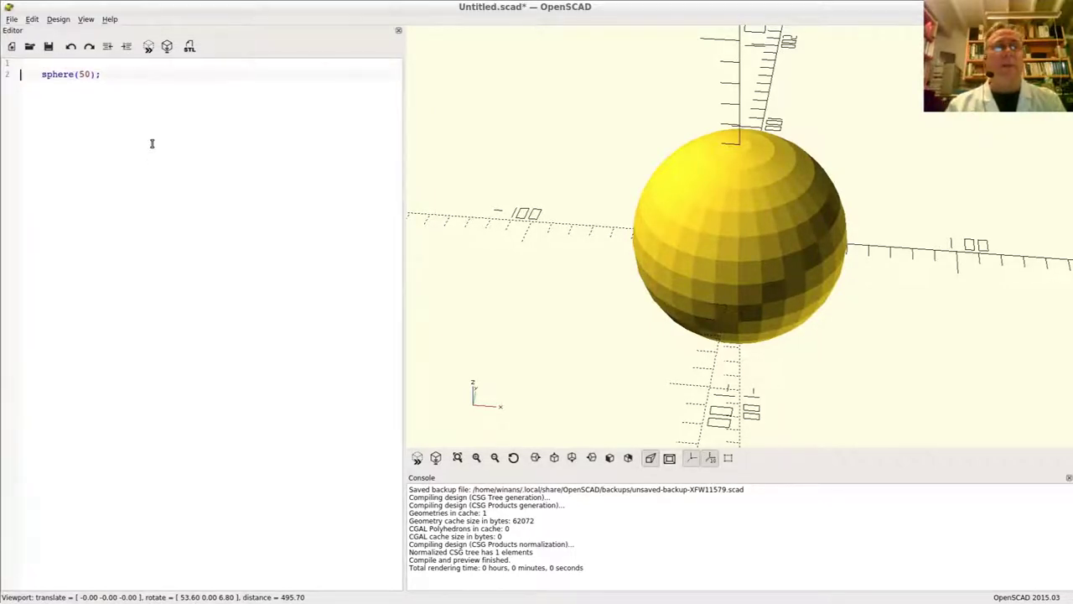
{"action": "type", "text": "trans"}
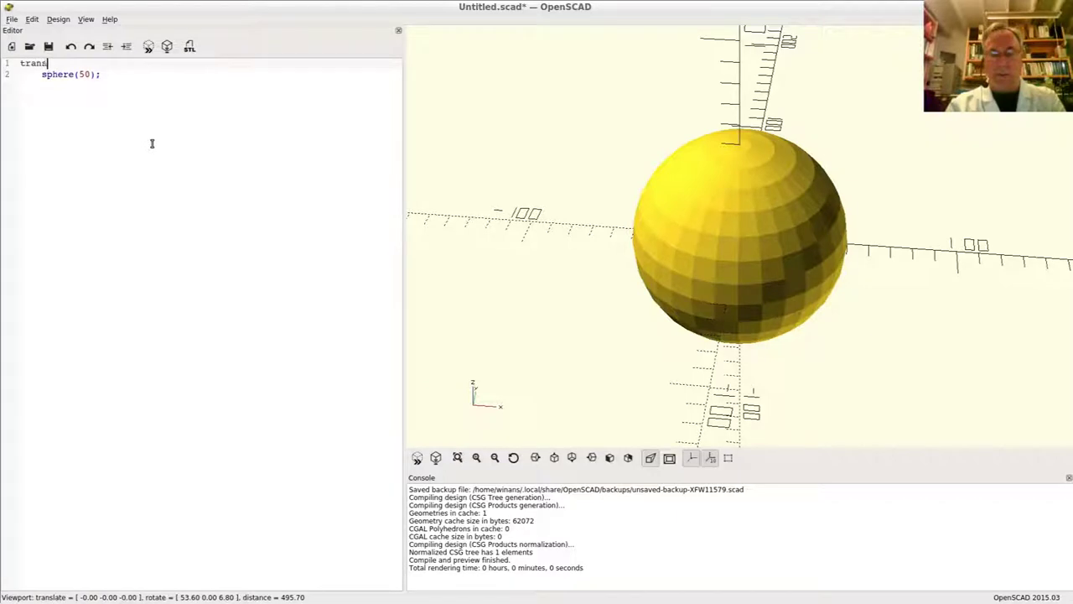
{"action": "type", "text": "late([])"}
{"action": "key", "text": "Left"}
{"action": "key", "text": "Left"}
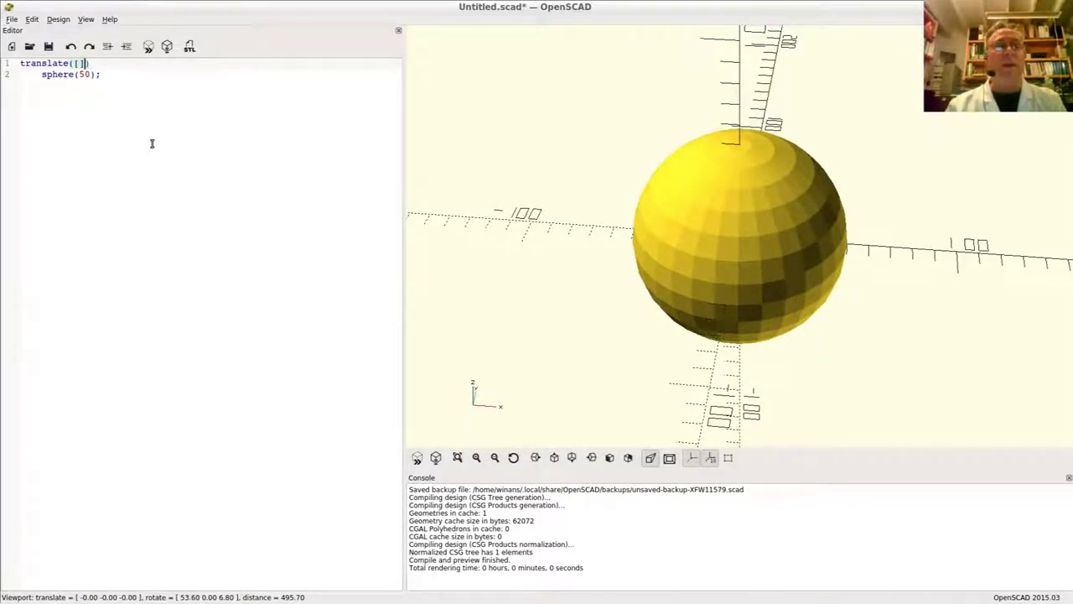
{"action": "key", "text": "Home"}
{"action": "type", "text": "//"}
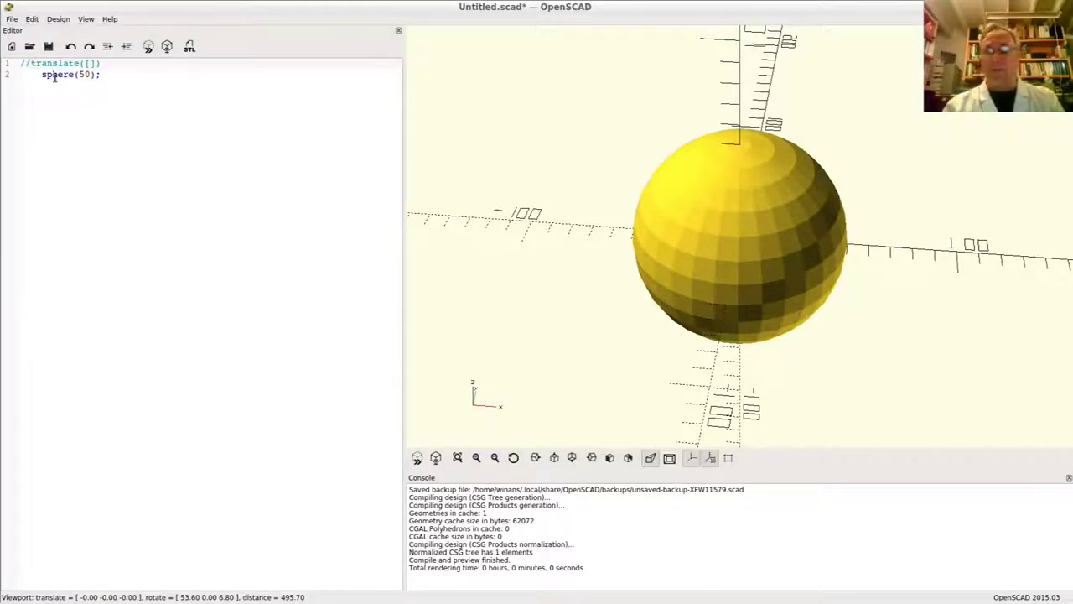
{"action": "key", "text": "ctrl+shift+d"}
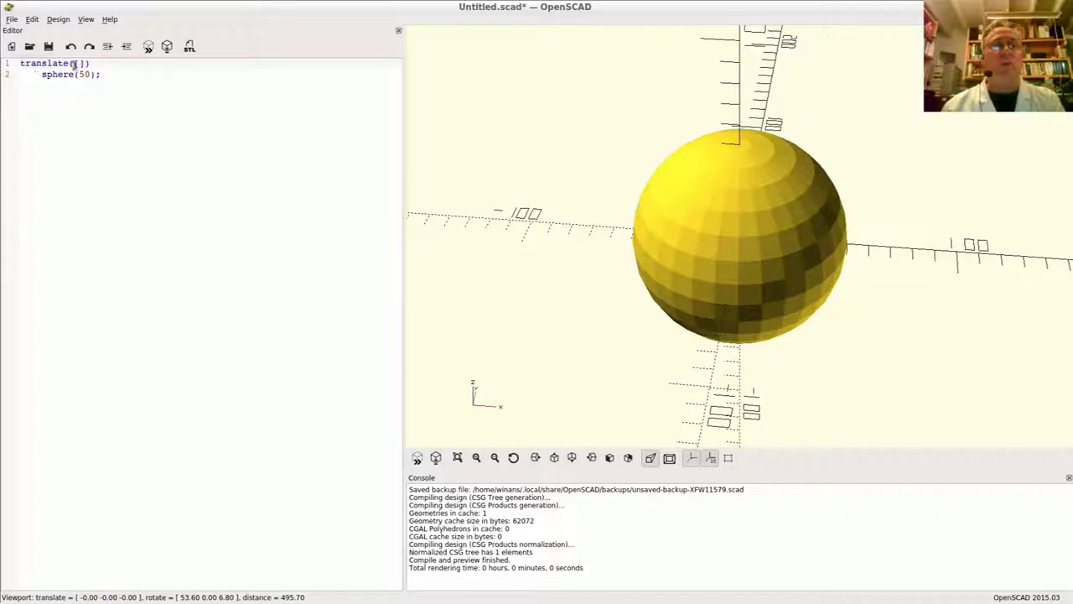
Step: Fill the translate vector with 50,0,0
{"action": "left_click", "coordinate": [91, 64]}
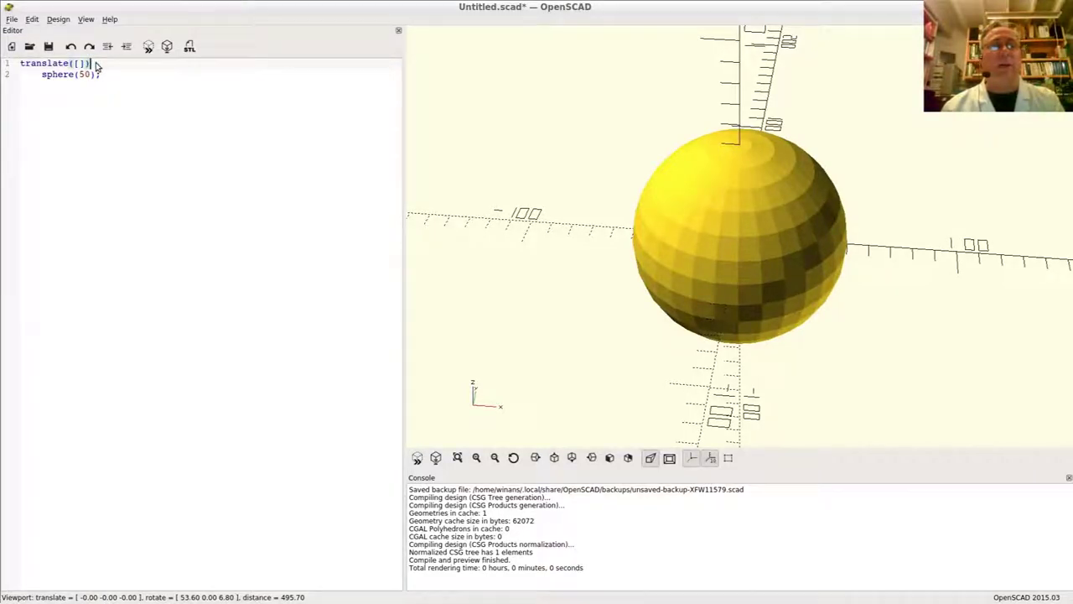
{"action": "left_click_drag", "start_coordinate": [42, 75], "coordinate": [106, 78]}
{"action": "double_click", "coordinate": [57, 64]}
{"action": "left_click", "coordinate": [78, 64]}
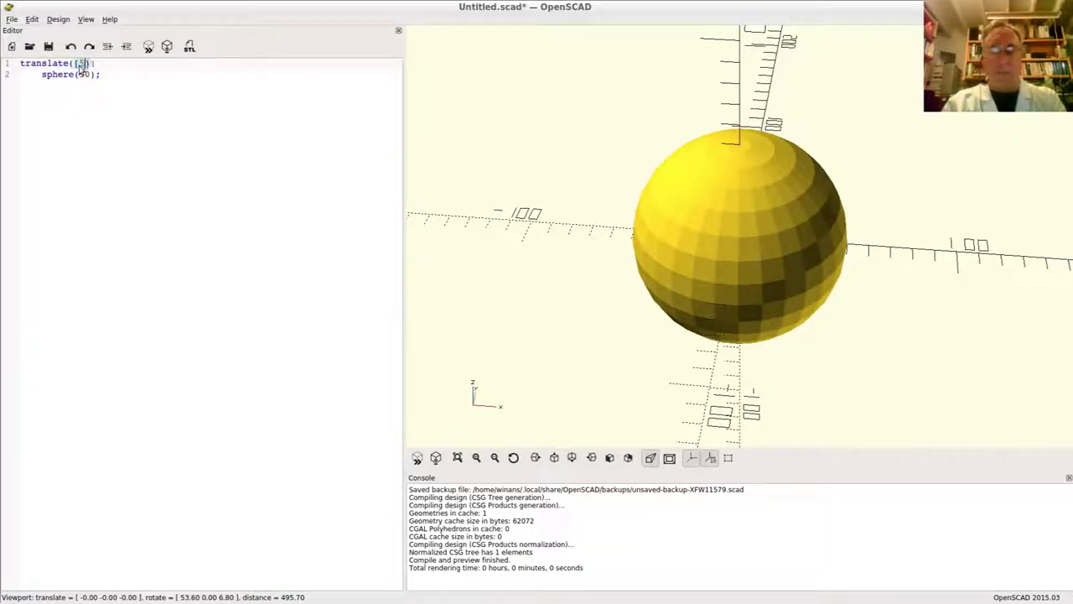
{"action": "type", "text": "50,"}
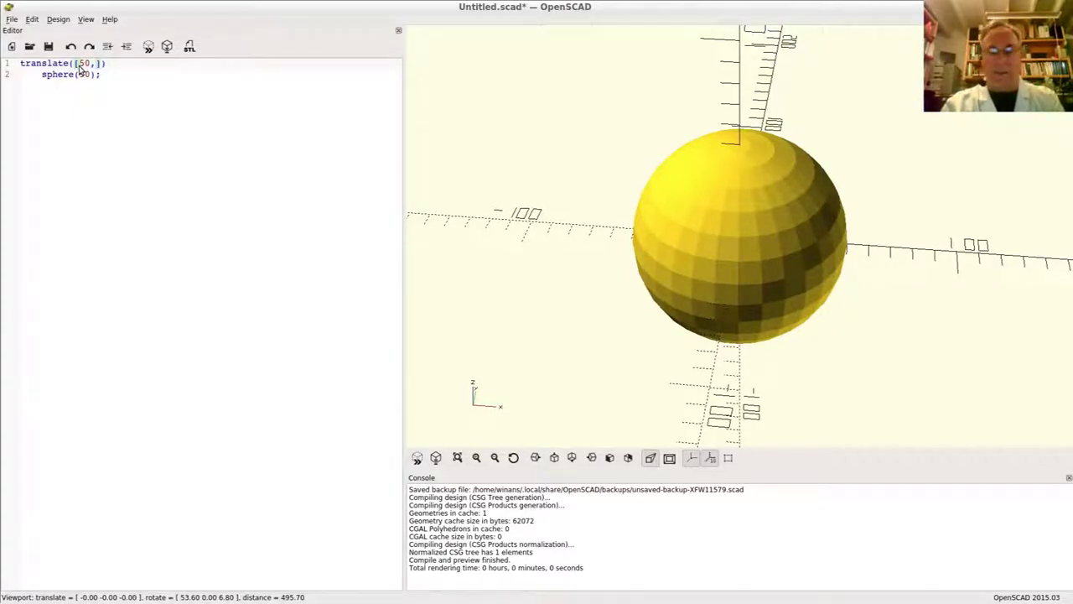
{"action": "type", "text": "0,0"}
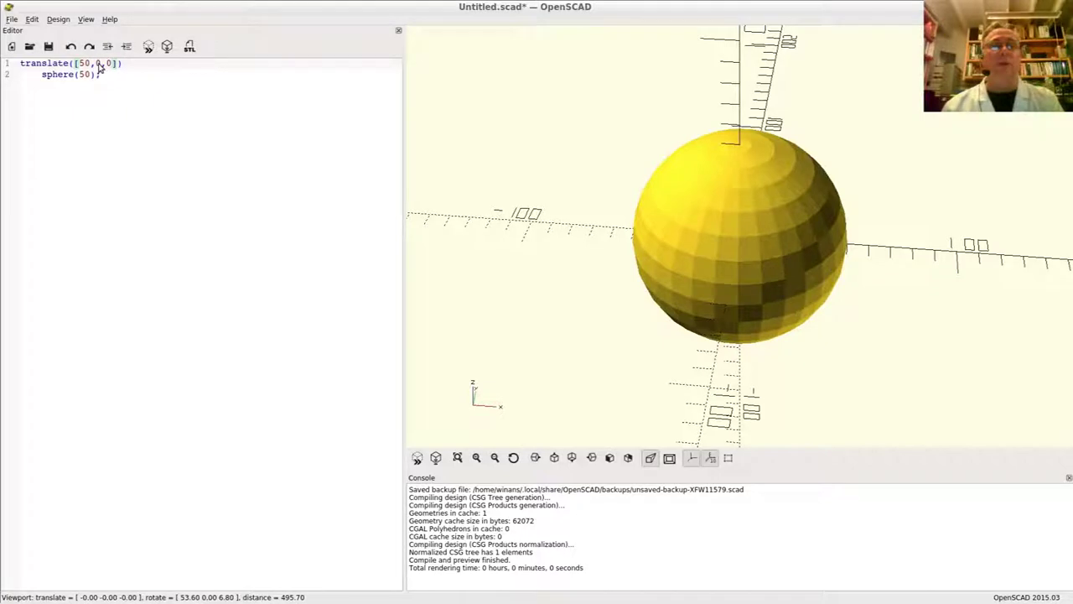
Step: Preview the sphere shifted 50 along X and inspect it from several angles
{"action": "left_click_drag", "start_coordinate": [612, 190], "coordinate": [596, 204]}
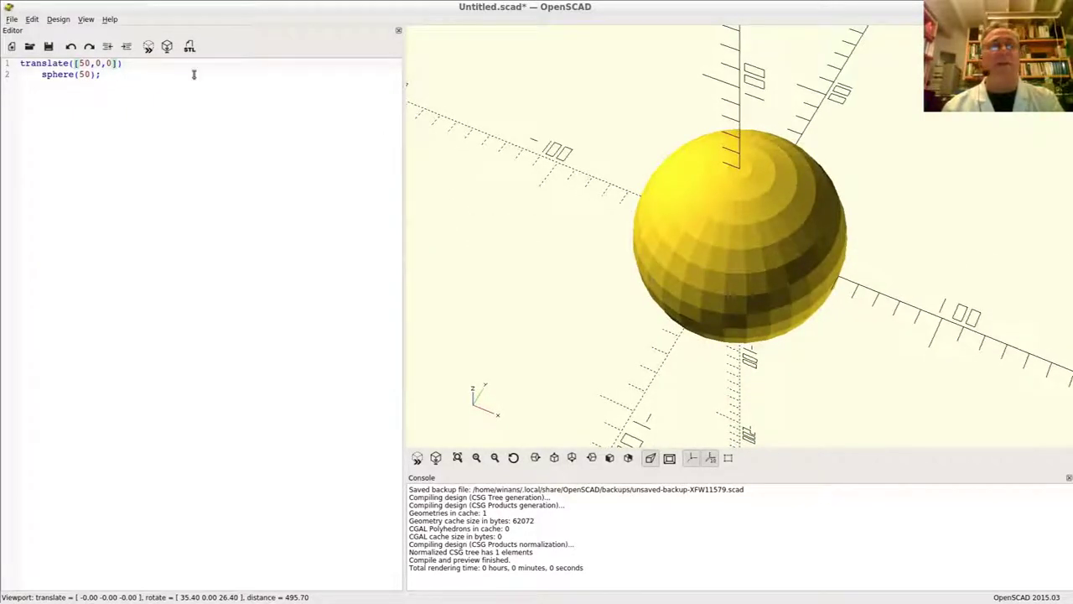
{"action": "key", "text": "F5"}
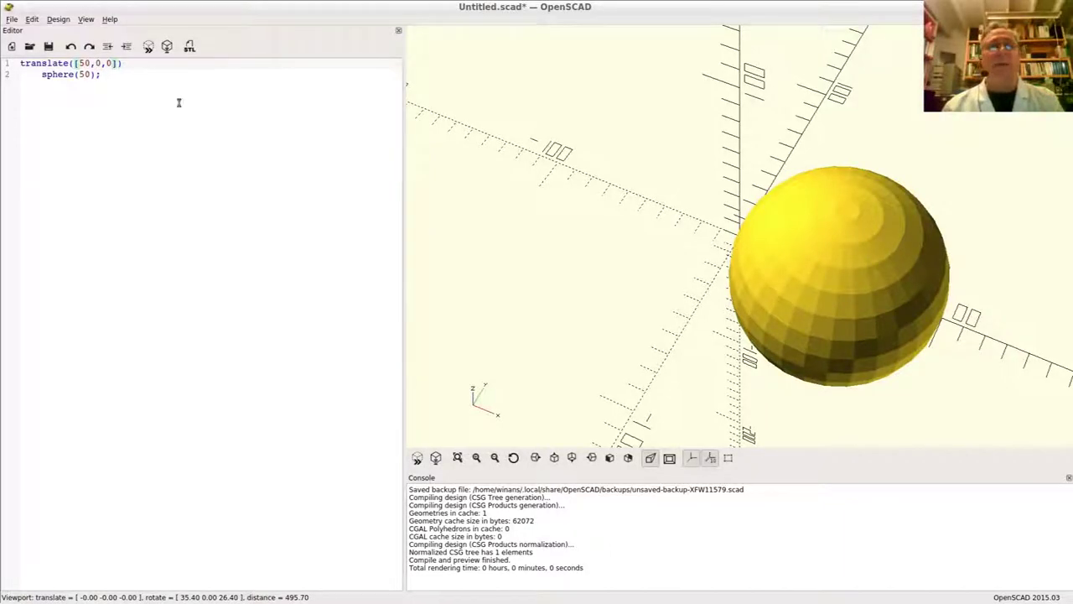
{"action": "left_click_drag", "start_coordinate": [604, 214], "coordinate": [620, 211]}
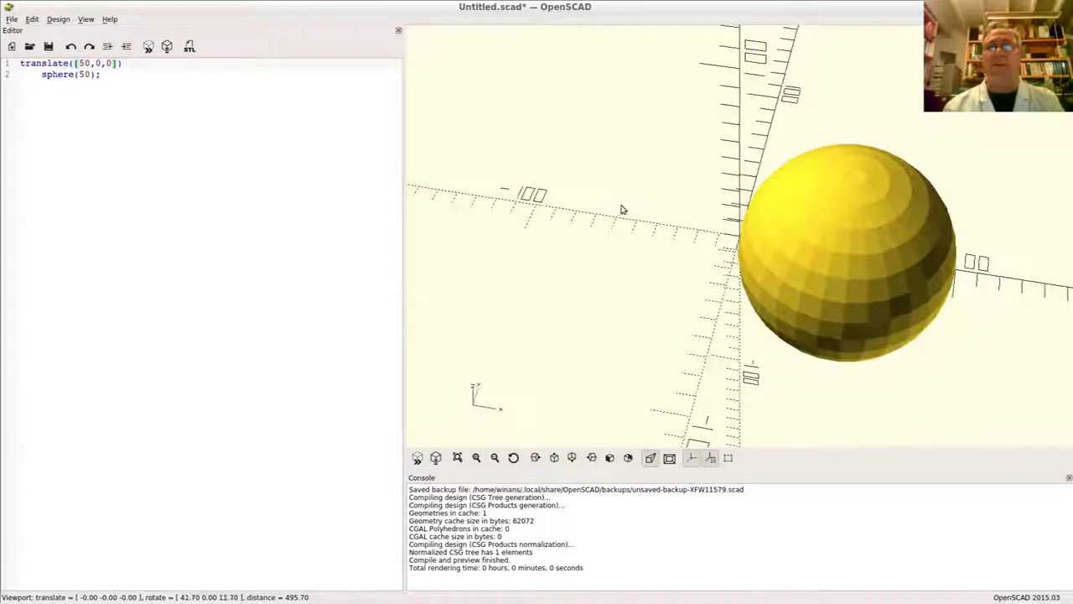
{"action": "right_click_drag", "start_coordinate": [687, 240], "coordinate": [670, 239]}
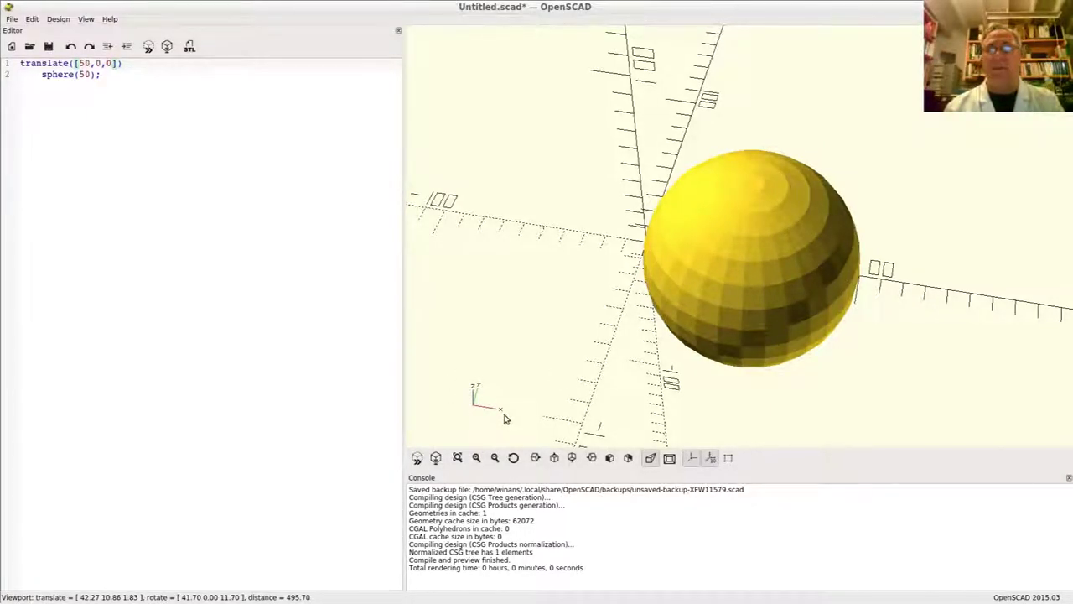
{"action": "left_click_drag", "start_coordinate": [726, 302], "coordinate": [627, 353]}
{"action": "scroll", "coordinate": [679, 291], "scroll_direction": "up", "scroll_amount": 3}
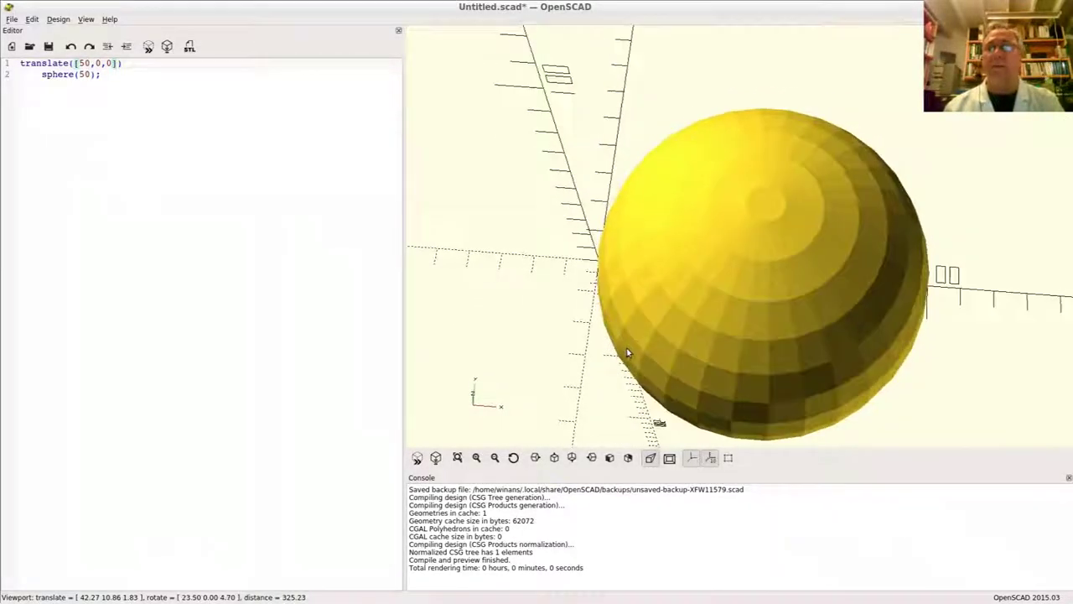
{"action": "scroll", "coordinate": [628, 348], "scroll_direction": "down", "scroll_amount": 3}
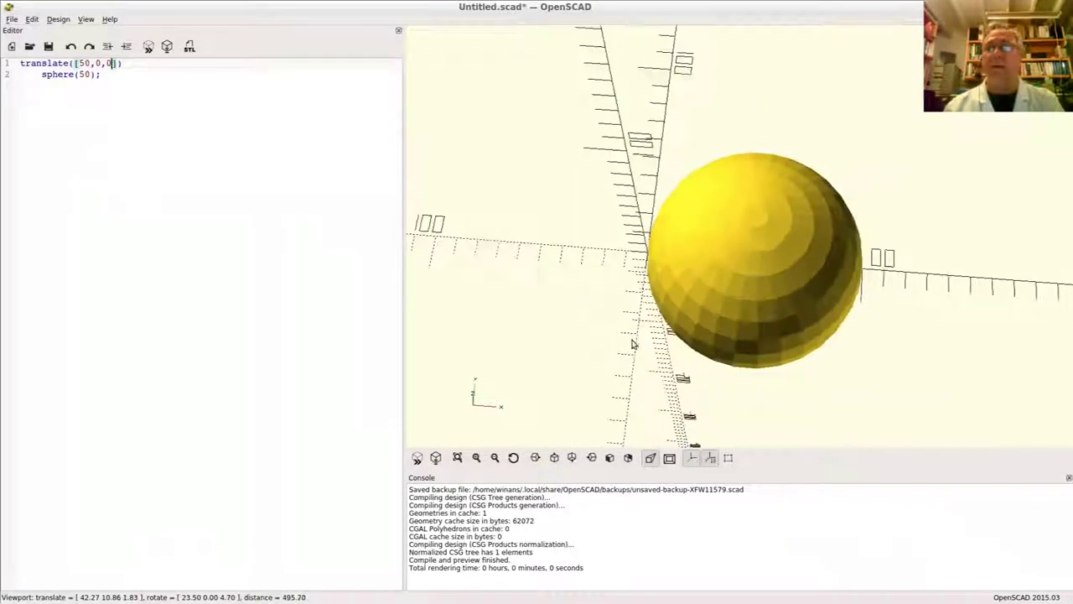
Step: Set the translate Y value to 50 and preview the offset sphere
{"action": "left_click", "coordinate": [96, 63]}
{"action": "type", "text": "5"}
{"action": "left_click", "coordinate": [149, 46]}
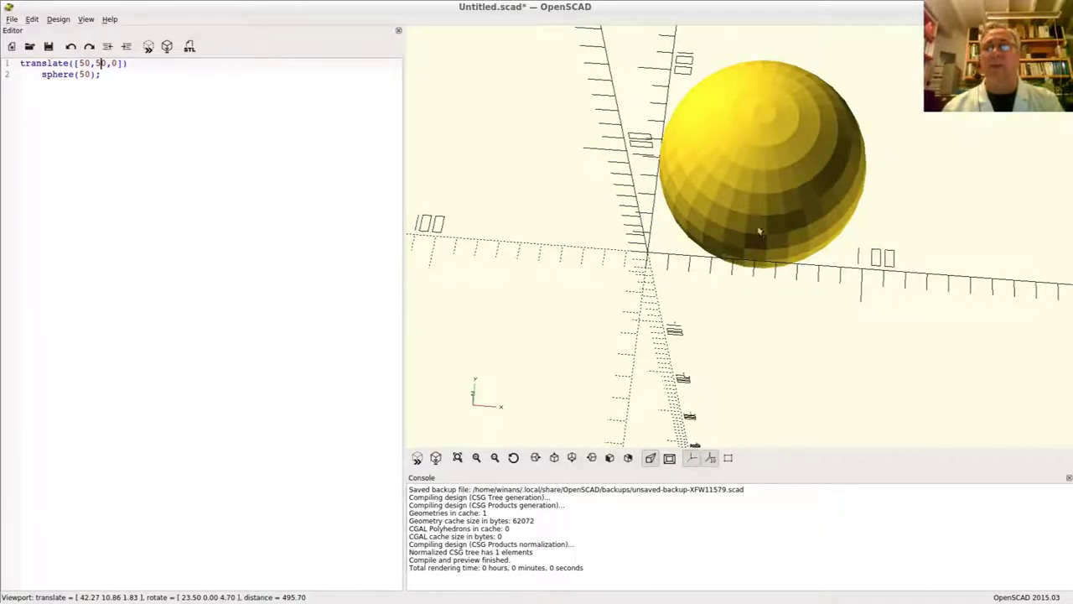
{"action": "left_click_drag", "start_coordinate": [767, 141], "coordinate": [743, 100]}
Step: Set the Z value to 25 and preview the raised sphere
{"action": "left_click", "coordinate": [110, 64]}
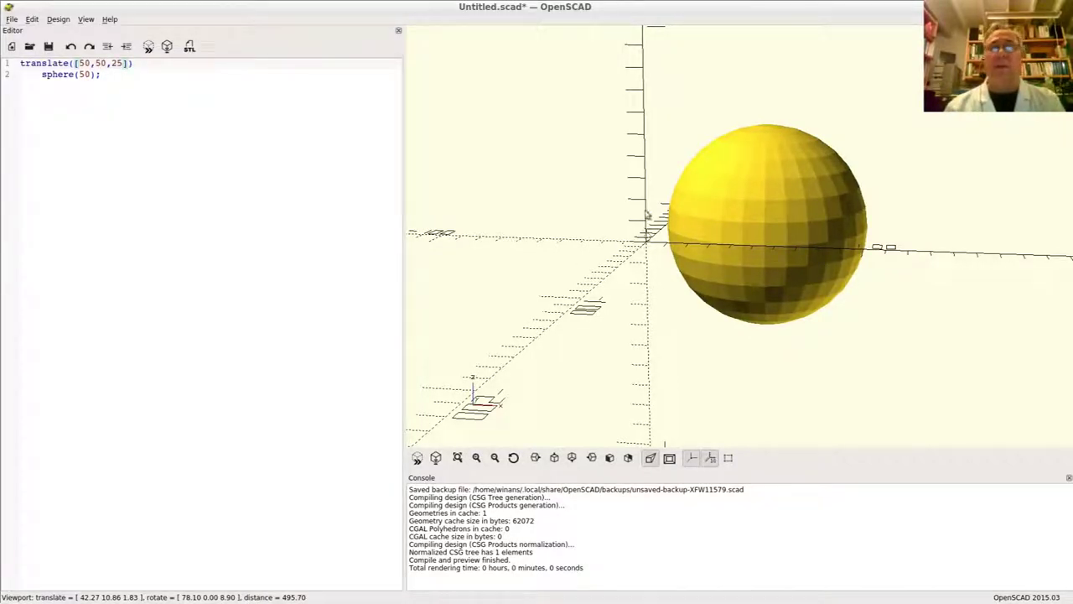
{"action": "left_click", "coordinate": [149, 46]}
{"action": "left_click_drag", "start_coordinate": [662, 198], "coordinate": [661, 233]}
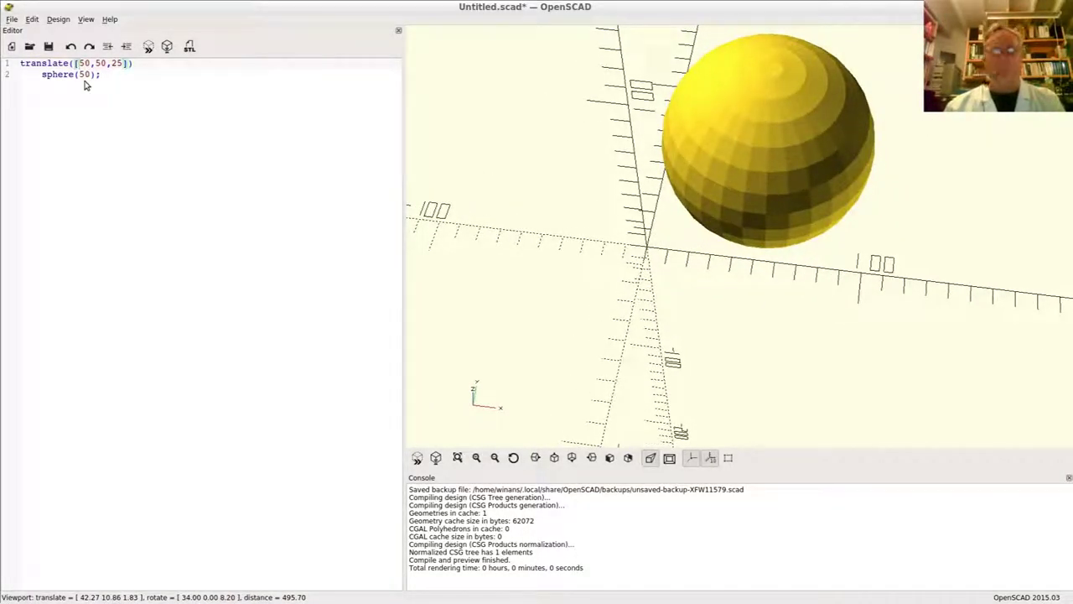
Step: Make the X offset -50 and preview the sphere from several angles
{"action": "type", "text": "-"}
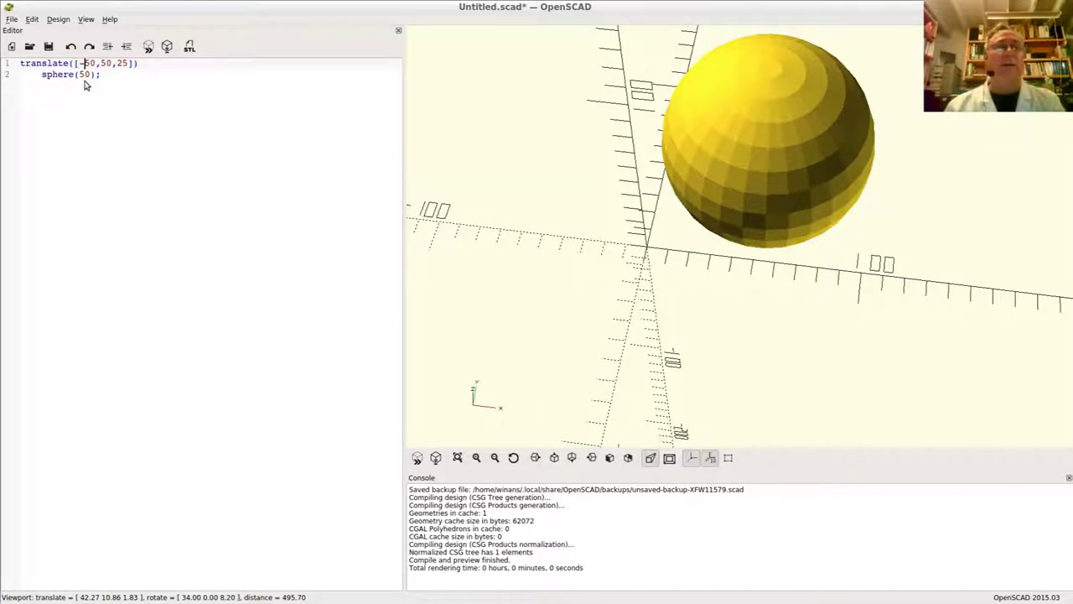
{"action": "left_click", "coordinate": [148, 46]}
{"action": "left_click_drag", "start_coordinate": [613, 245], "coordinate": [671, 266]}
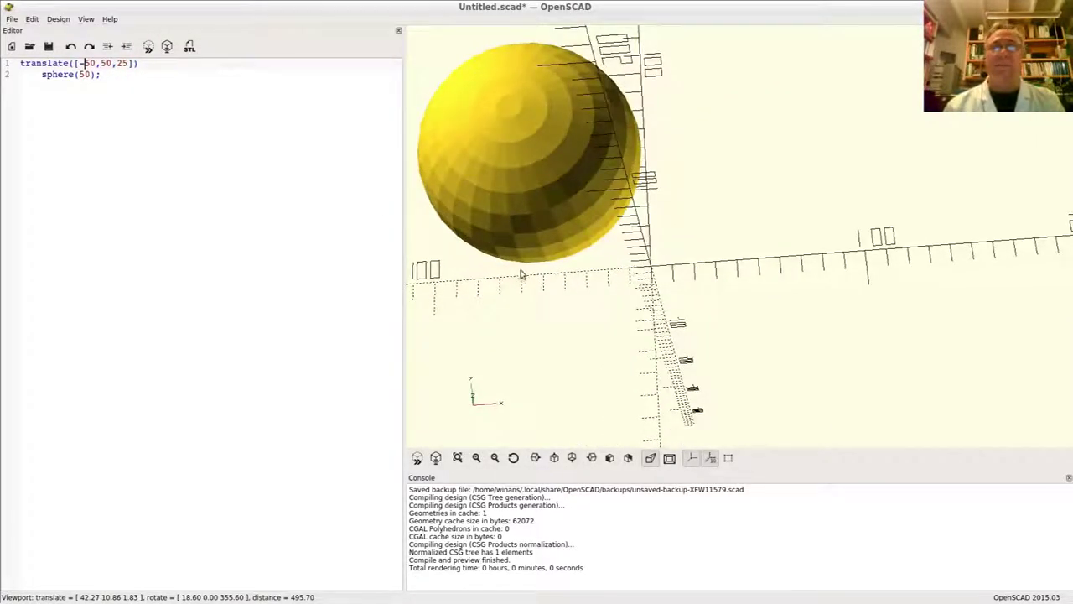
{"action": "left_click_drag", "start_coordinate": [531, 283], "coordinate": [532, 237]}
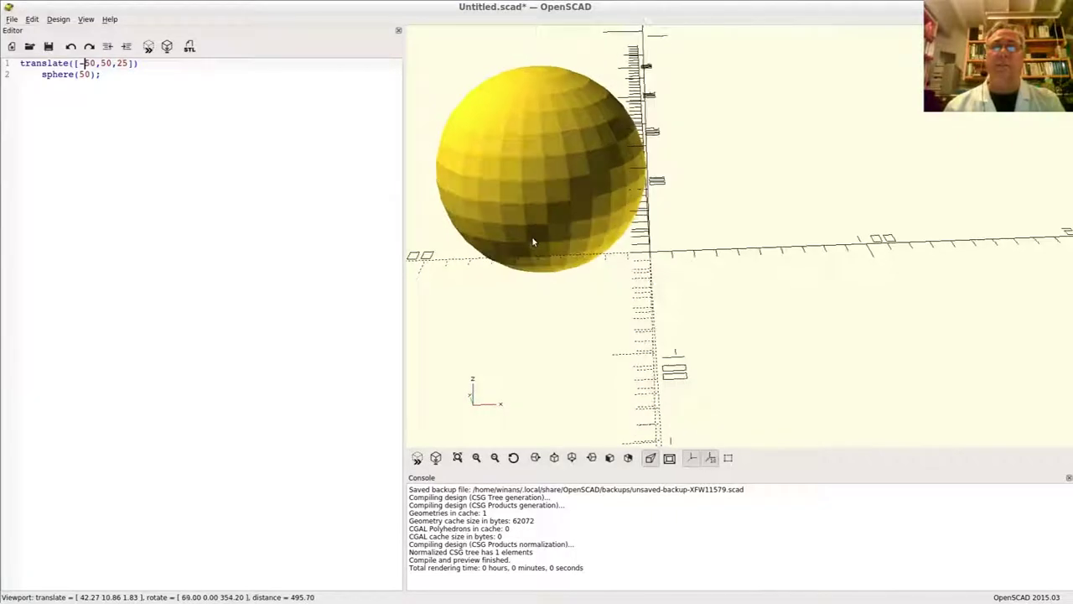
{"action": "mouse_move", "coordinate": [549, 162]}
{"action": "left_mouse_down"}
{"action": "mouse_move", "coordinate": [536, 206]}
{"action": "mouse_move", "coordinate": [677, 153]}
{"action": "mouse_move", "coordinate": [659, 88]}
{"action": "mouse_move", "coordinate": [594, 175]}
{"action": "mouse_move", "coordinate": [558, 158]}
{"action": "left_mouse_up"}
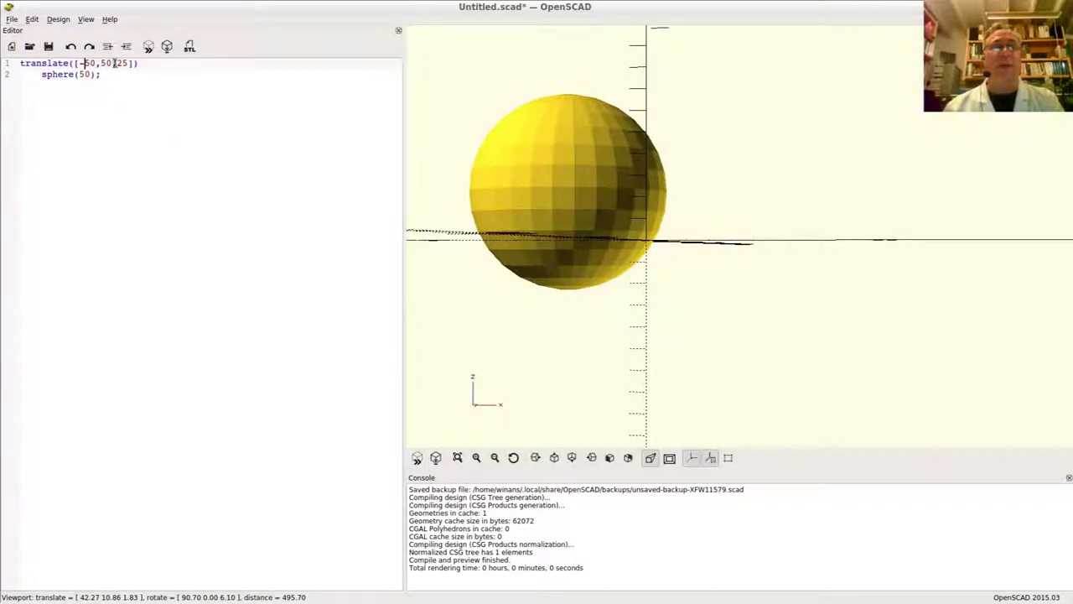
Step: Make the Z offset -25 and preview the lowered sphere
{"action": "type", "text": "-"}
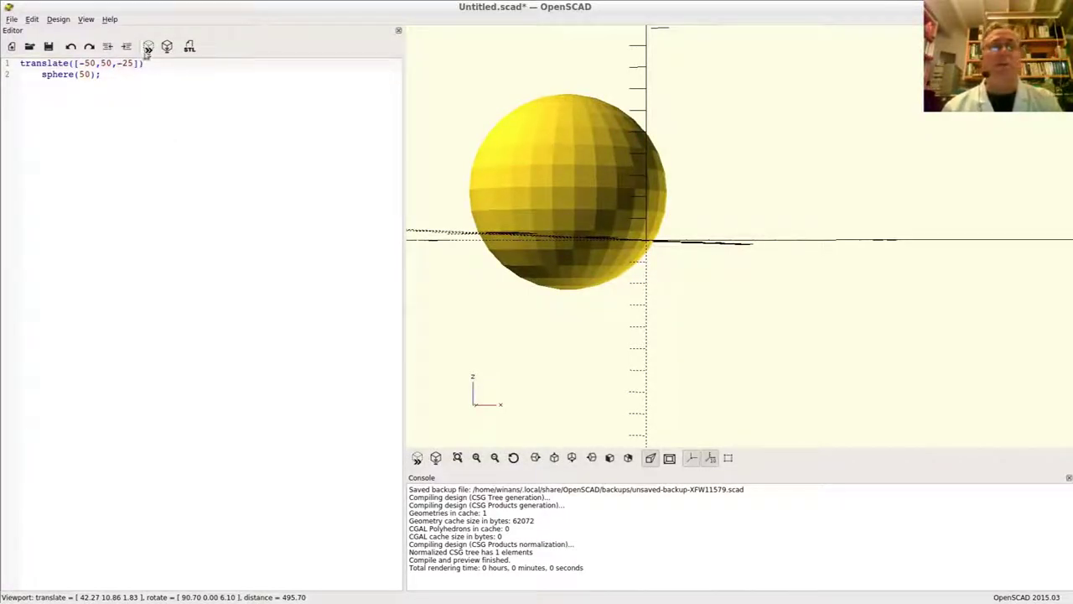
{"action": "left_click", "coordinate": [150, 49]}
{"action": "left_click_drag", "start_coordinate": [577, 281], "coordinate": [565, 318]}
Step: Delete the translate line, leaving an empty line above sphere(50)
{"action": "double_click", "coordinate": [59, 65]}
{"action": "triple_click", "coordinate": [58, 67]}
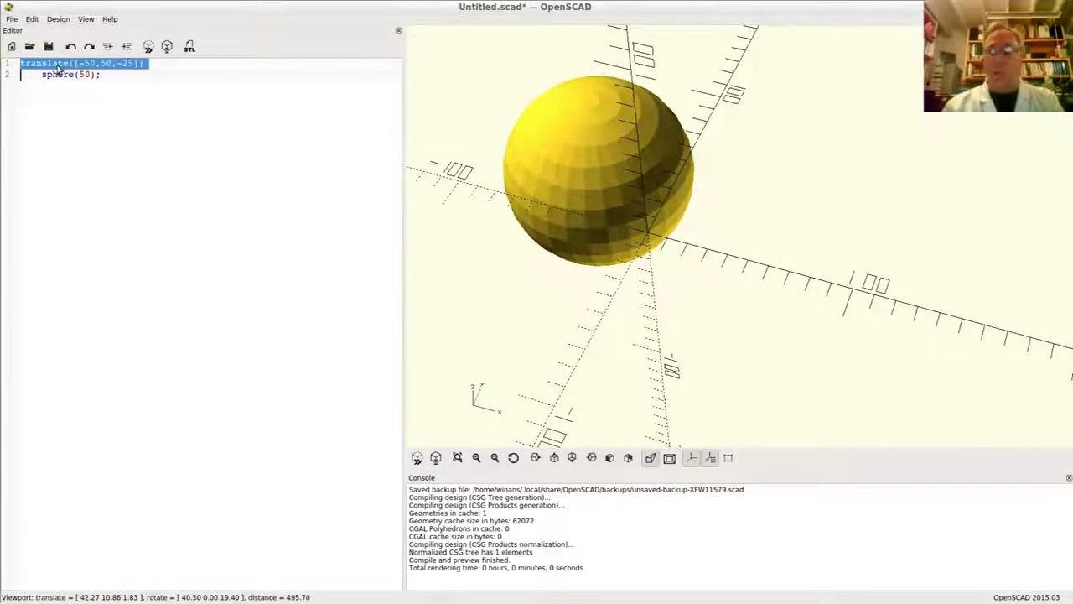
{"action": "key", "text": "Delete"}
{"action": "key", "text": "Return"}
{"action": "key", "text": "Up"}
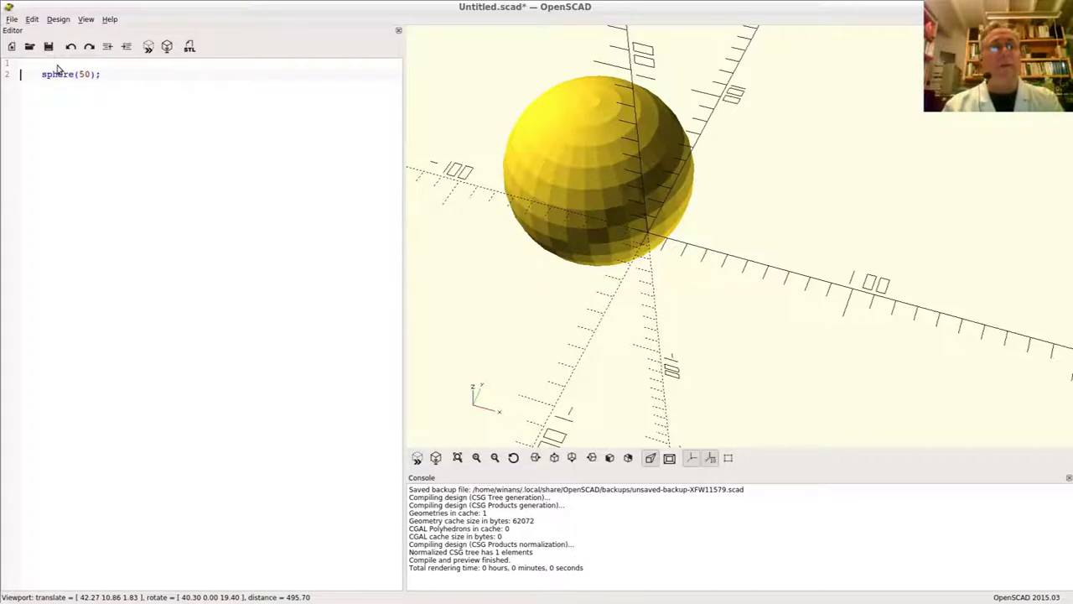
Step: Write scale([1,1,1]) above the sphere and preview it back at the origin
{"action": "type", "text": "sca"}
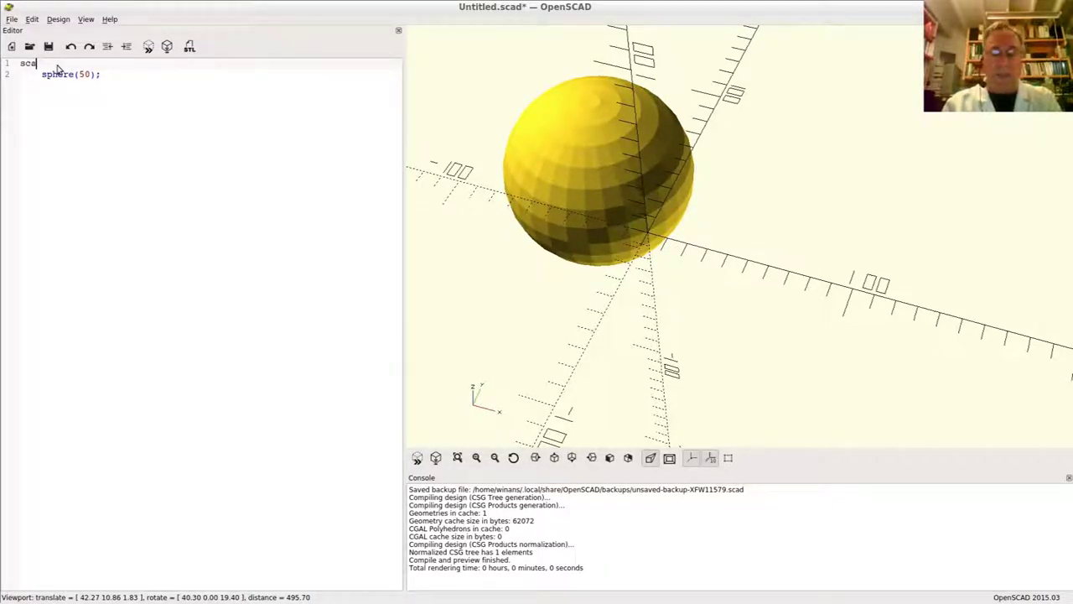
{"action": "type", "text": "le([])"}
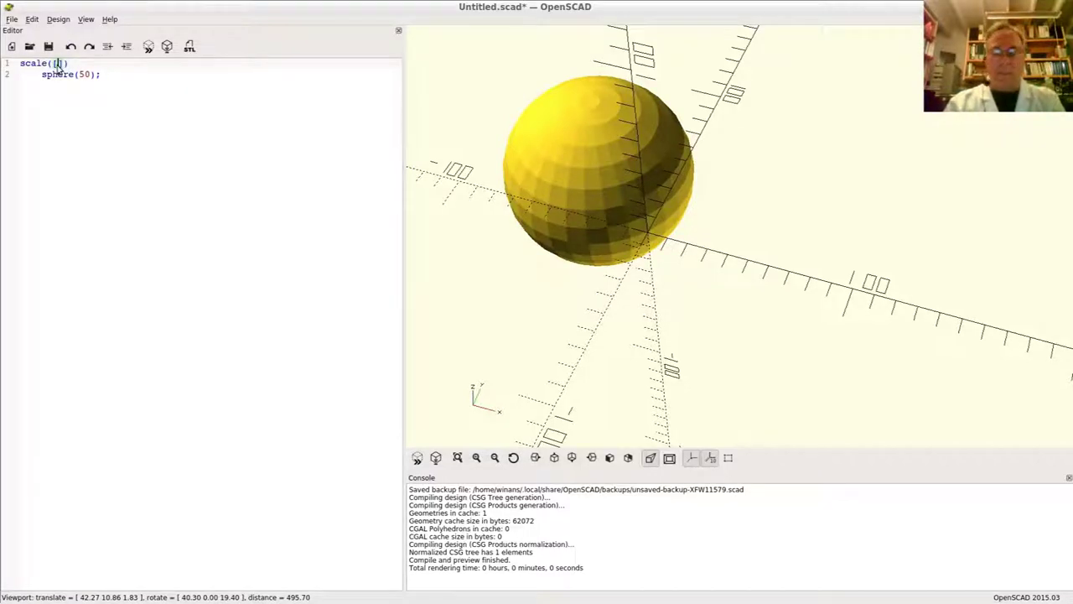
{"action": "type", "text": "1,1,1"}
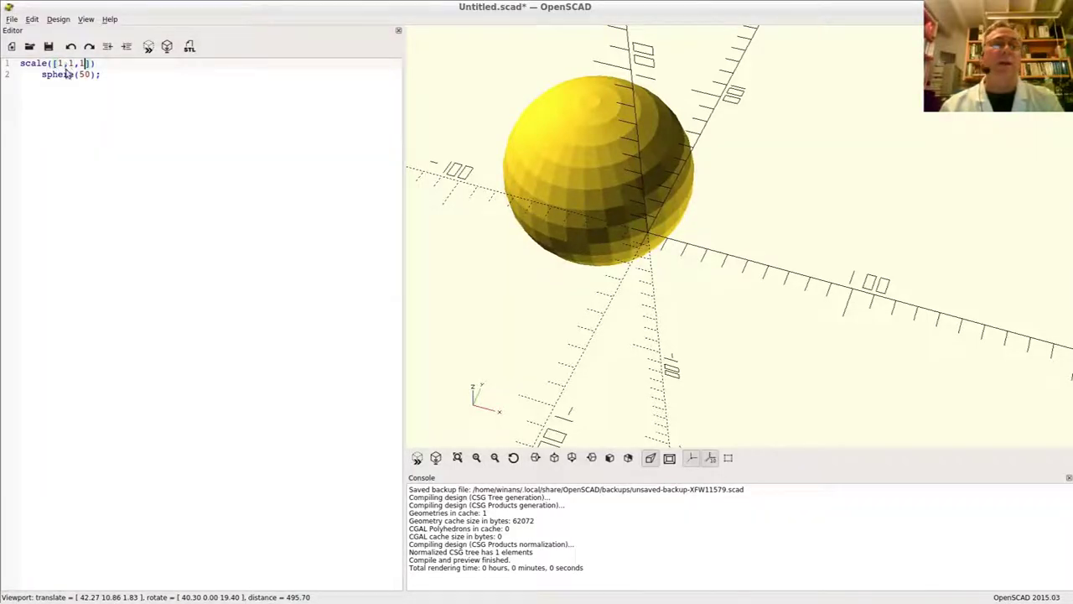
{"action": "left_click", "coordinate": [147, 48]}
{"action": "left_click_drag", "start_coordinate": [571, 227], "coordinate": [577, 201]}
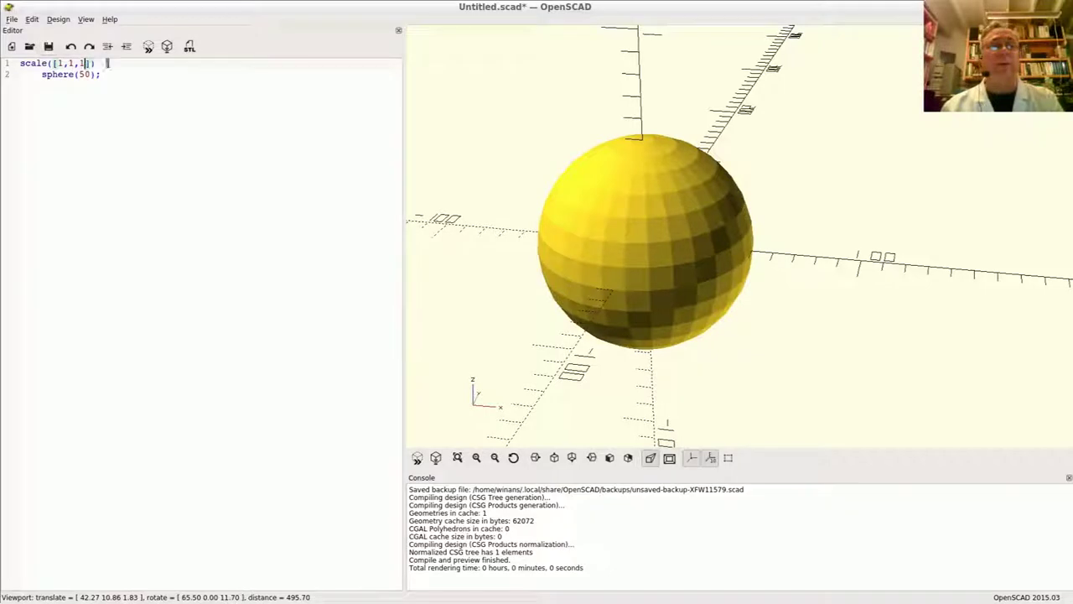
Step: Uncomment the scale line, change it to scale([1,.5,1]) and preview the ellipsoid
{"action": "type", "text": "//"}
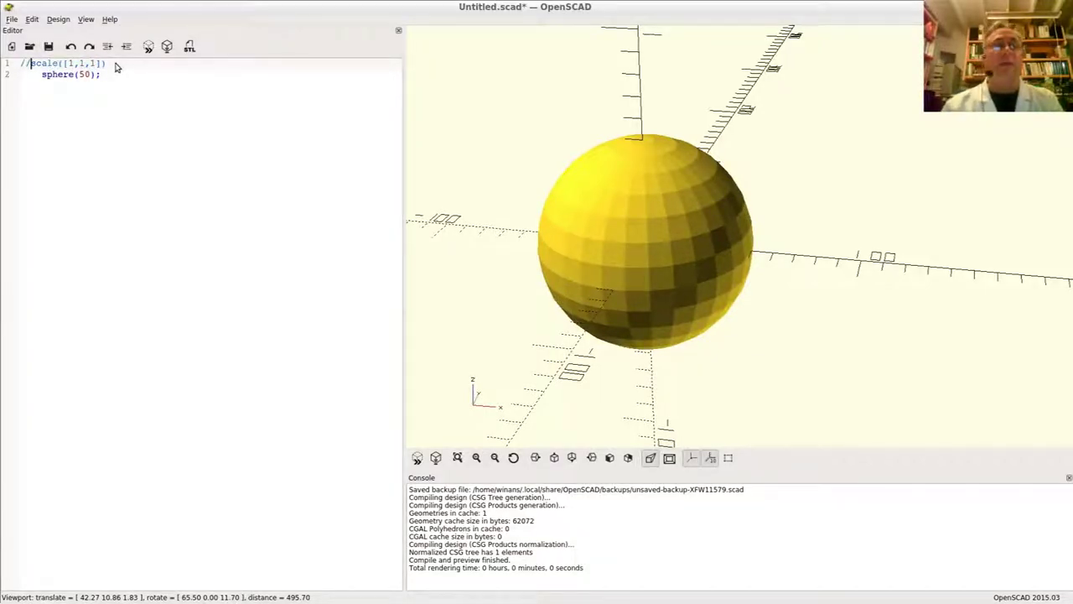
{"action": "left_click_drag", "start_coordinate": [594, 211], "coordinate": [586, 246]}
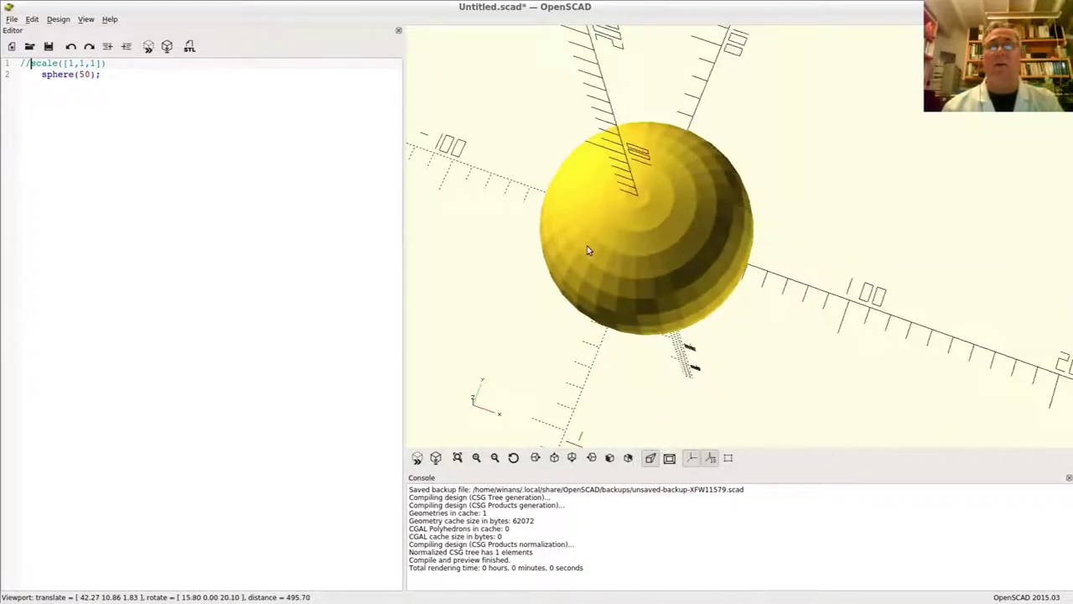
{"action": "key", "text": "BackSpace"}
{"action": "key", "text": "BackSpace"}
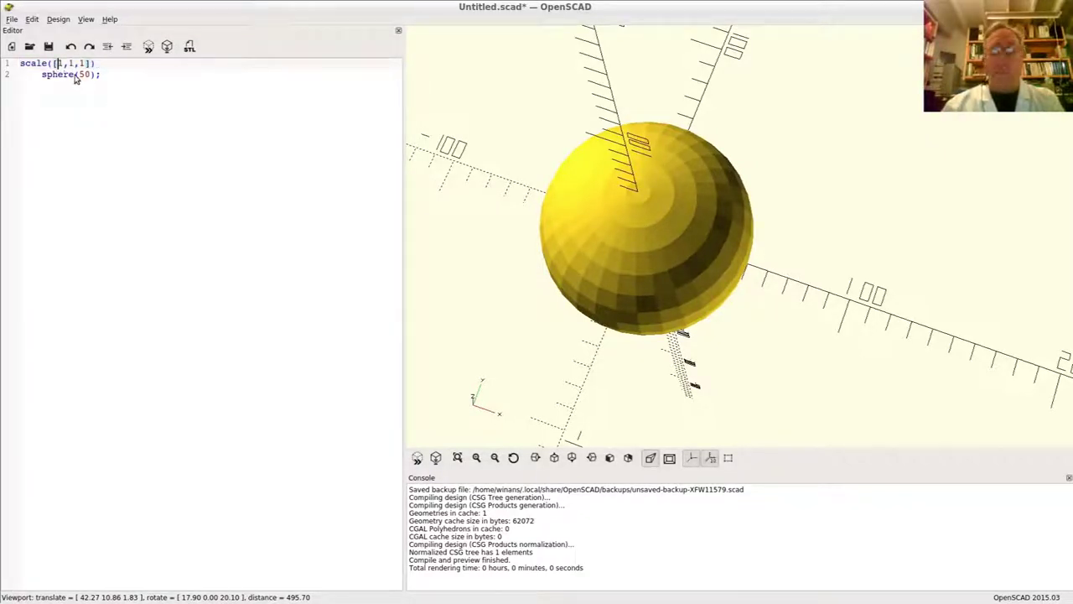
{"action": "key", "text": "Right"}
{"action": "key", "text": "Right"}
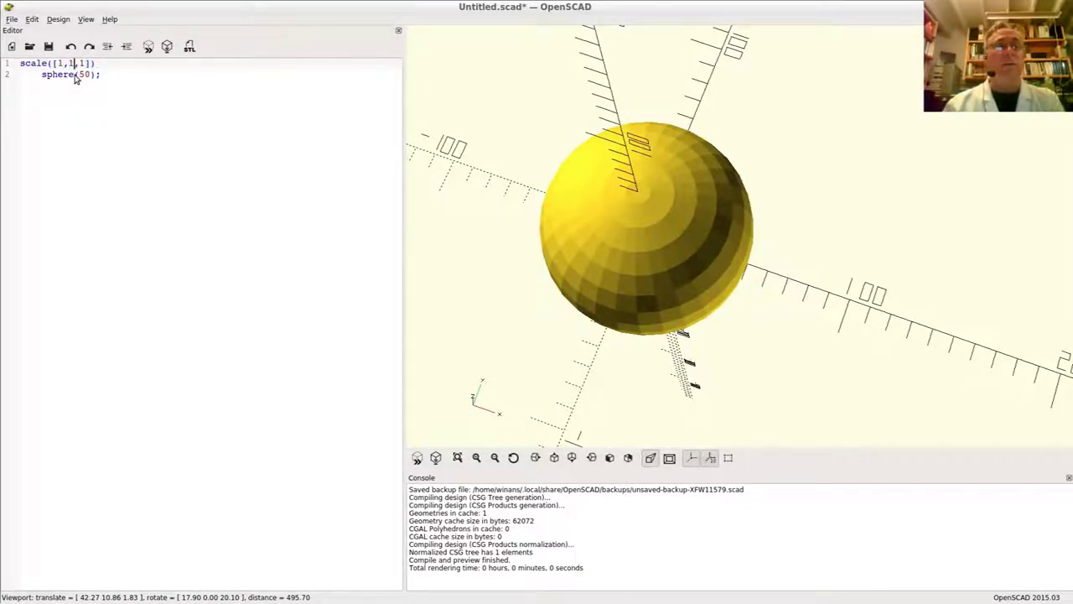
{"action": "key", "text": "Delete"}
{"action": "type", "text": ".5"}
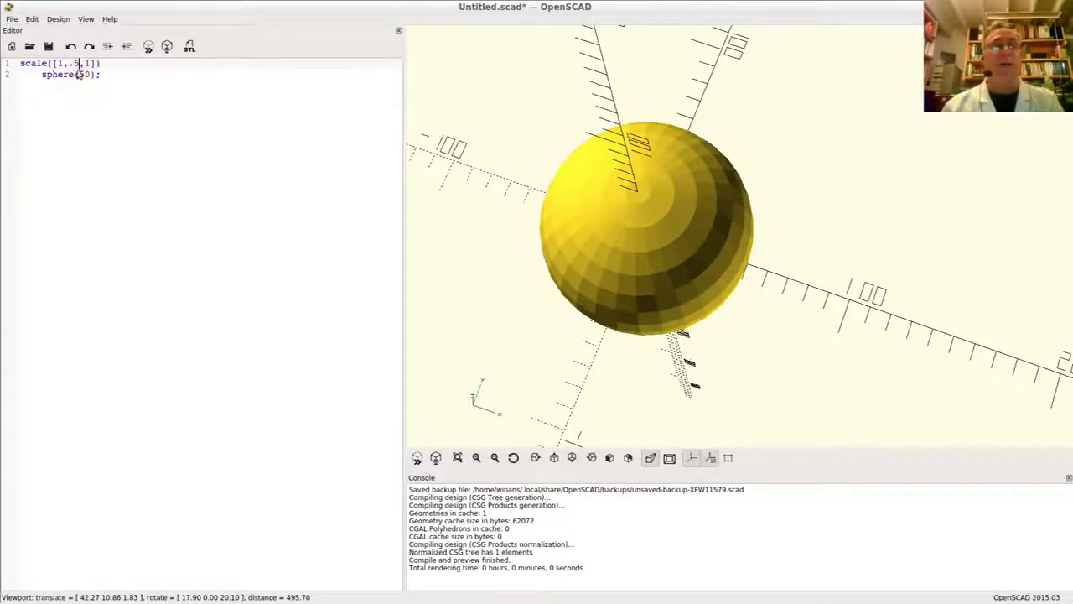
{"action": "left_click", "coordinate": [148, 46]}
{"action": "left_click_drag", "start_coordinate": [482, 207], "coordinate": [628, 172]}
Step: Orbit the preview to view the Y-flattened ellipsoid from different angles
{"action": "left_click_drag", "start_coordinate": [43, 74], "coordinate": [122, 88]}
{"action": "left_click", "coordinate": [76, 65]}
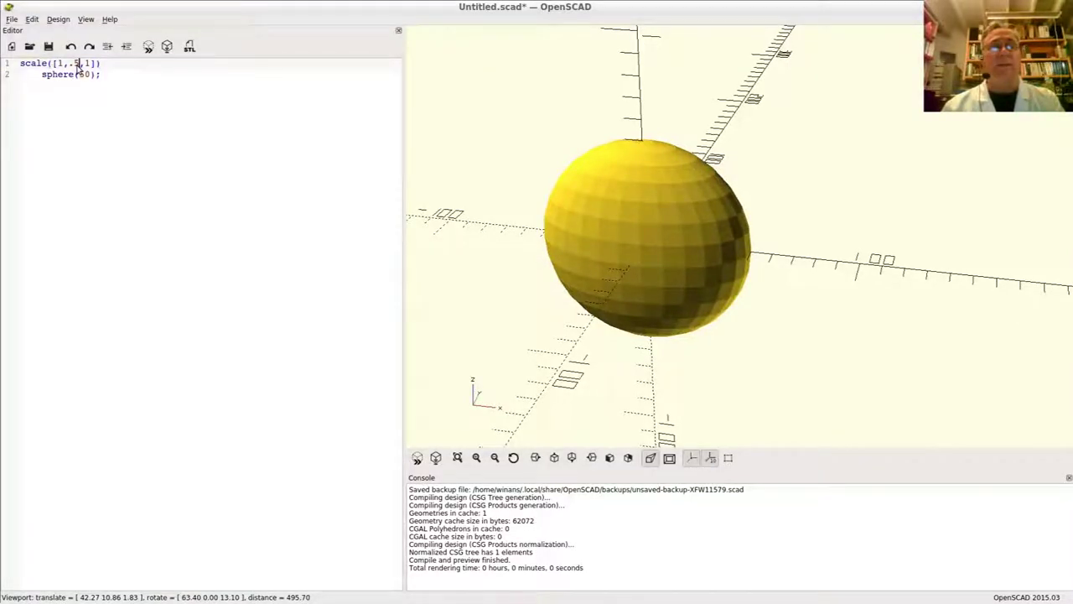
{"action": "left_click_drag", "start_coordinate": [575, 201], "coordinate": [586, 242]}
{"action": "left_click_drag", "start_coordinate": [711, 175], "coordinate": [669, 199]}
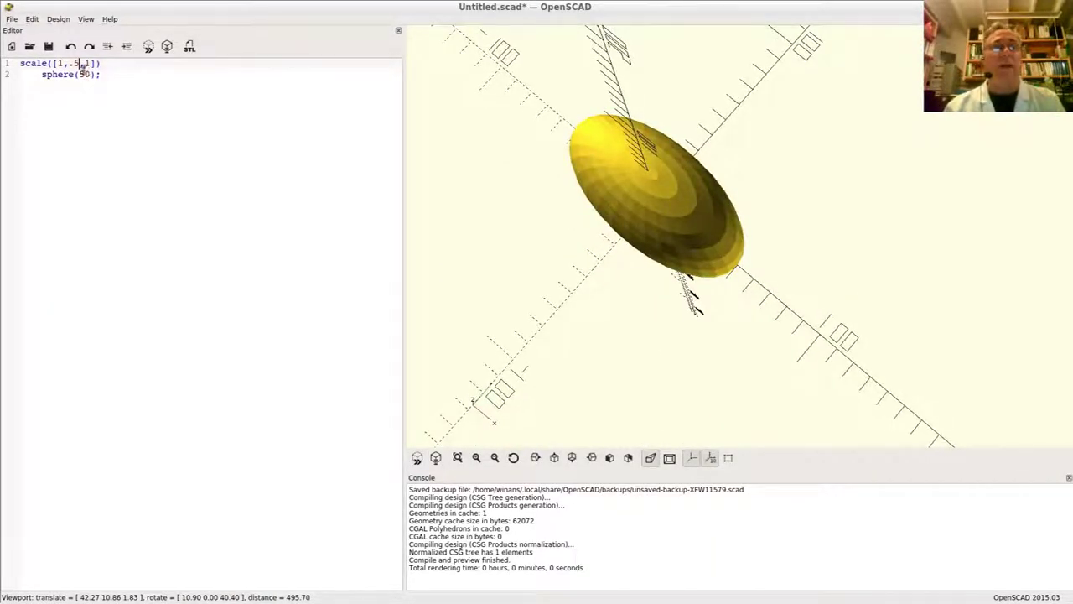
Step: Change the Z scale factor to .5, giving scale([1,.5,.5]), and orbit the previewed ellipsoid
{"action": "left_click", "coordinate": [90, 71]}
{"action": "key", "text": "Delete"}
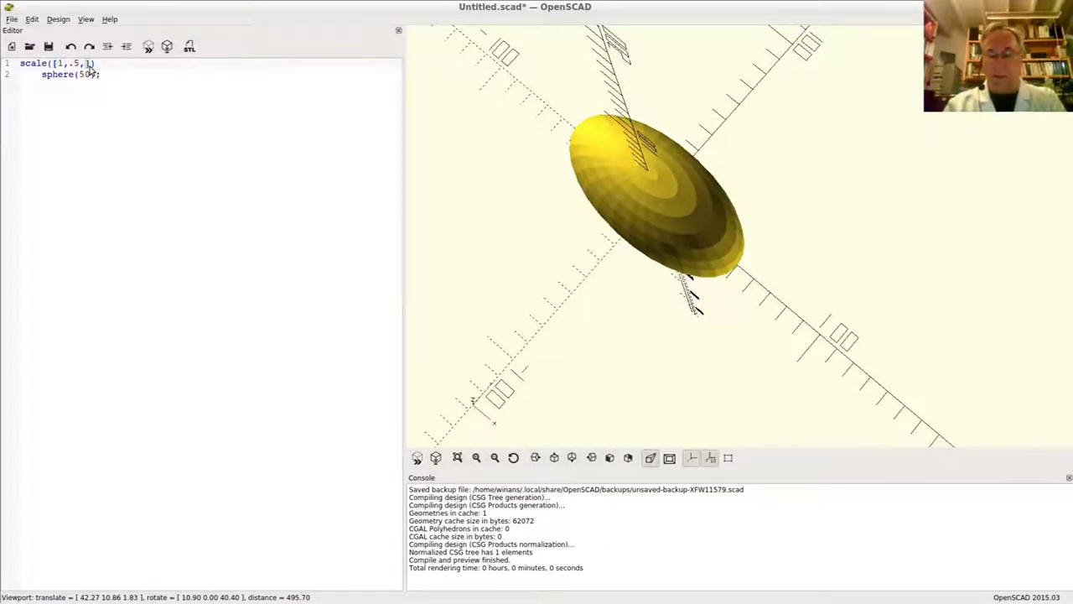
{"action": "left_click", "coordinate": [148, 46]}
{"action": "left_click_drag", "start_coordinate": [597, 260], "coordinate": [645, 211]}
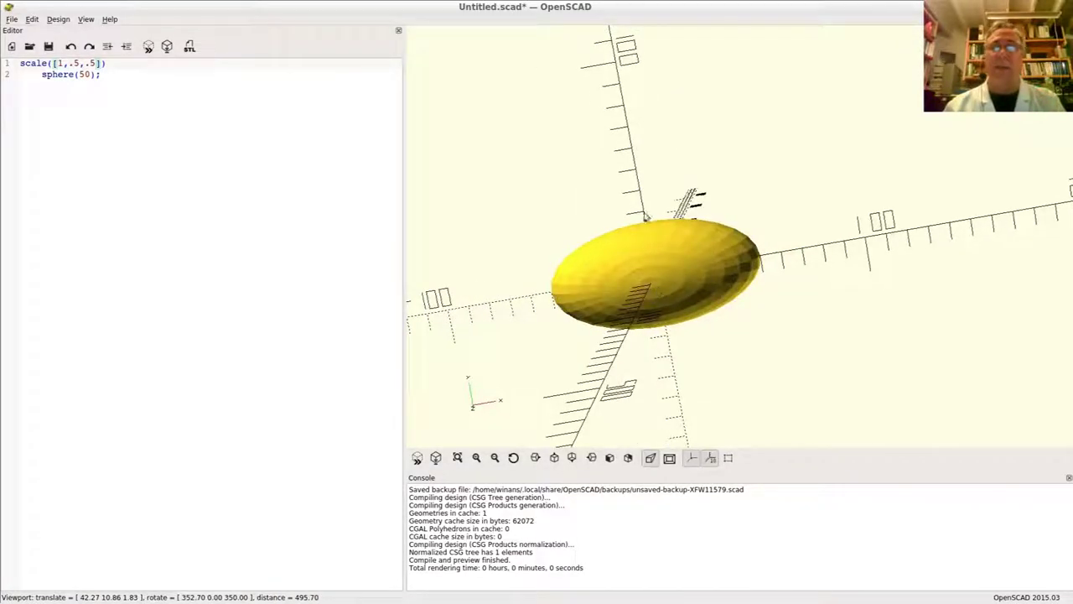
{"action": "left_click_drag", "start_coordinate": [671, 276], "coordinate": [711, 259]}
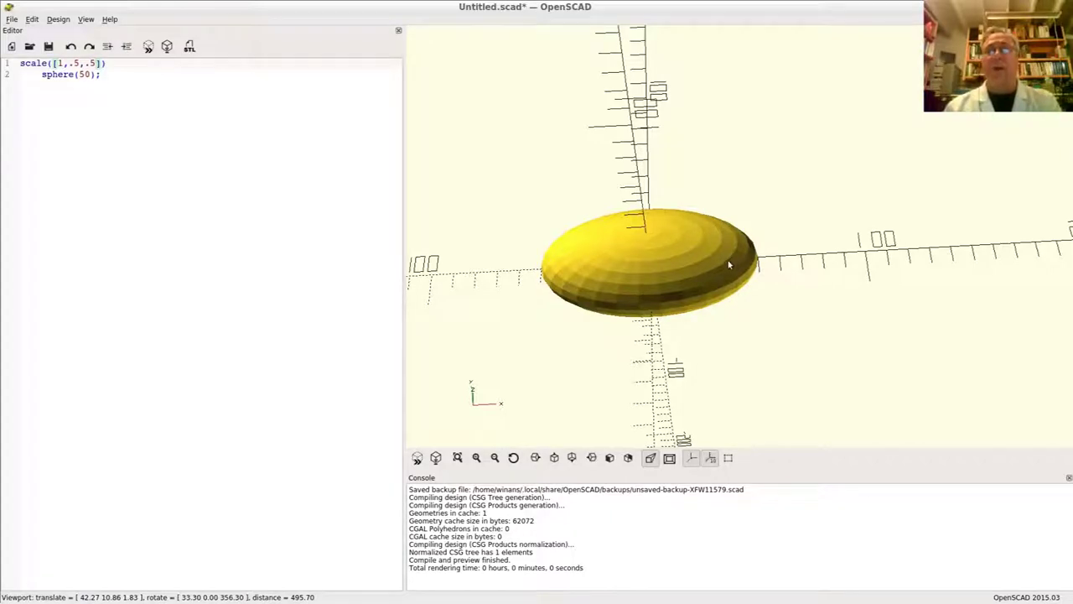
{"action": "left_click_drag", "start_coordinate": [726, 261], "coordinate": [718, 254]}
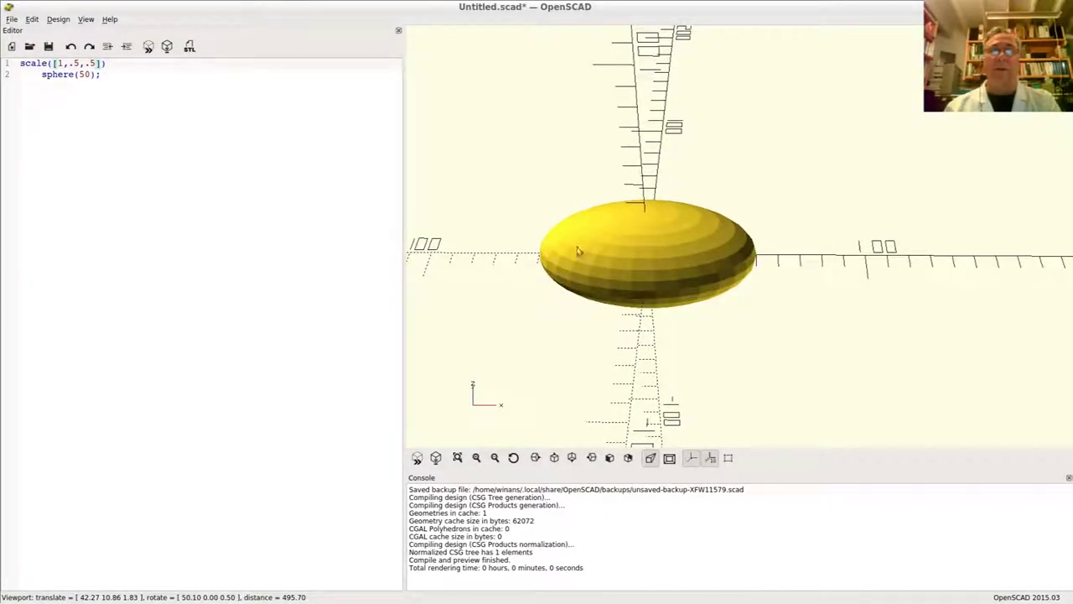